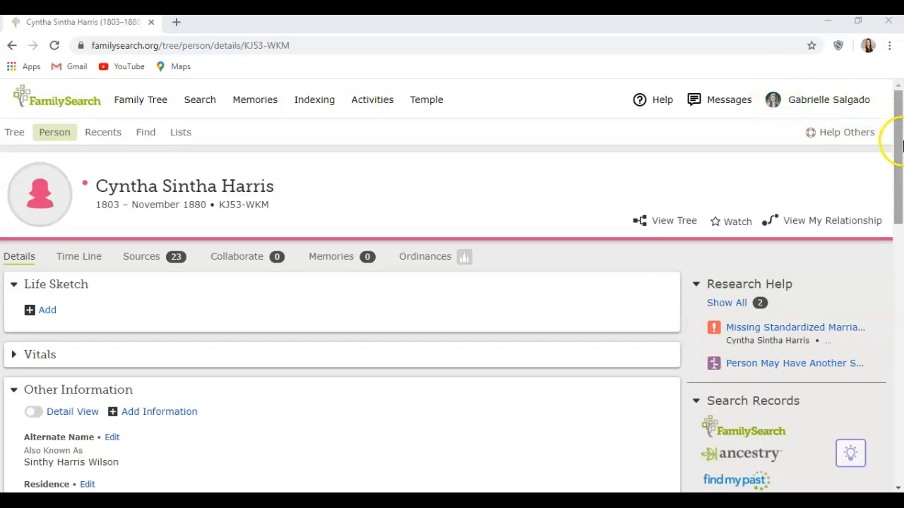
Step: Examine the missing standardized marriage place problem listed under Research Help, and close its details
{"action": "left_click_drag", "start_coordinate": [901, 145], "coordinate": [900, 166]}
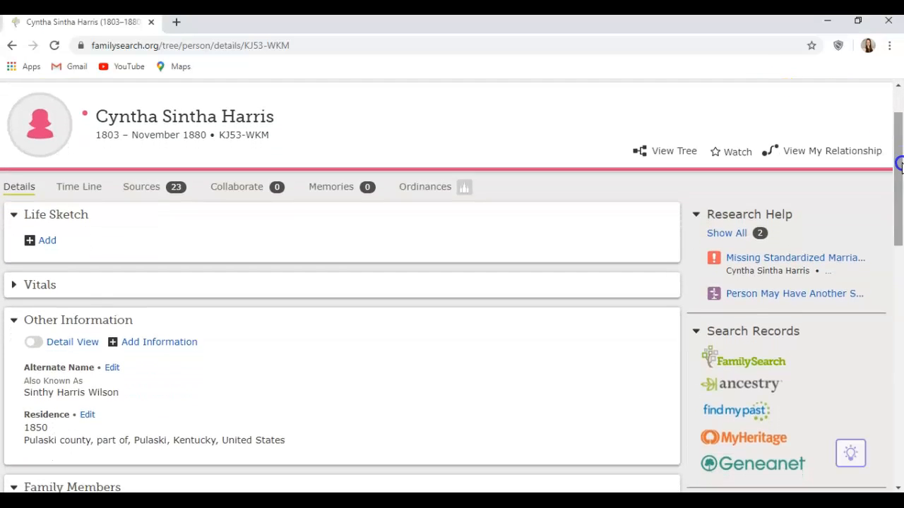
{"action": "left_click", "coordinate": [739, 262]}
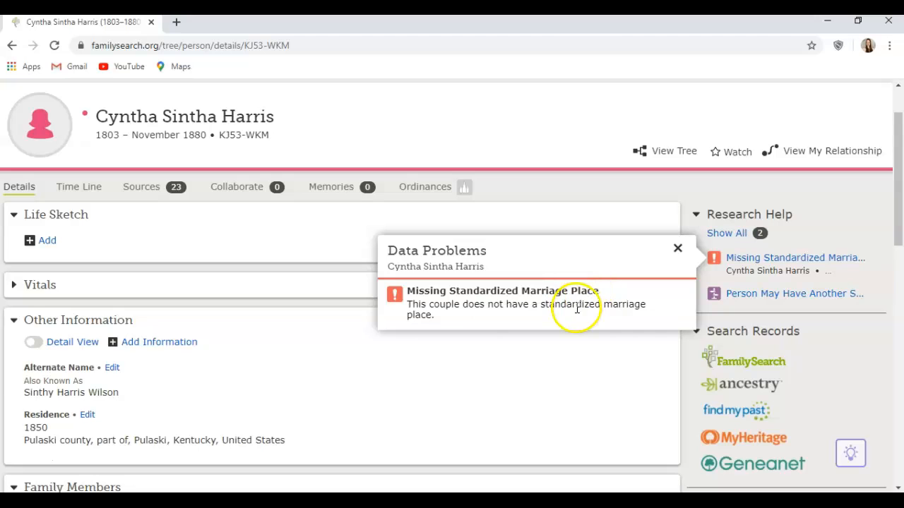
{"action": "left_click", "coordinate": [678, 248]}
Step: Edit the couple's marriage event and set its place to the standardized "Adair, Daviess, Kentucky, United States" village entry
{"action": "left_click_drag", "start_coordinate": [901, 203], "coordinate": [899, 305]}
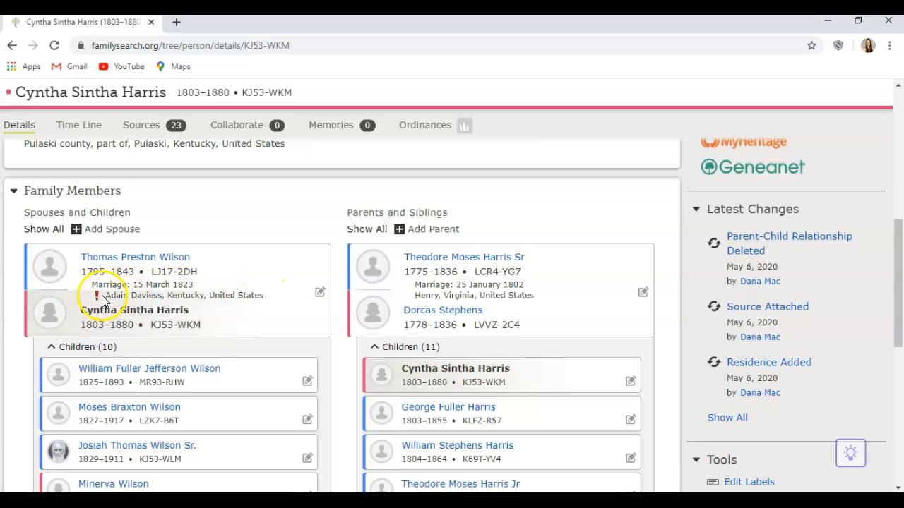
{"action": "left_click", "coordinate": [320, 294]}
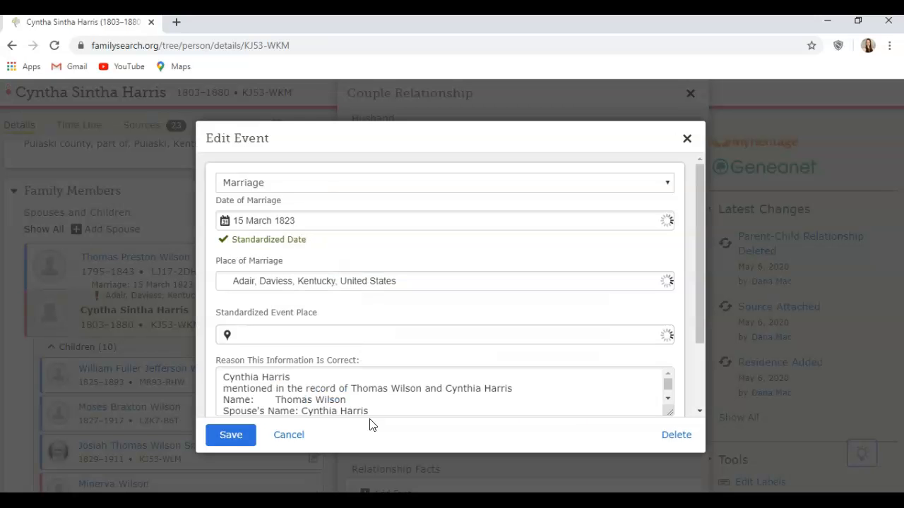
{"action": "left_click", "coordinate": [402, 282]}
{"action": "left_click", "coordinate": [222, 281]}
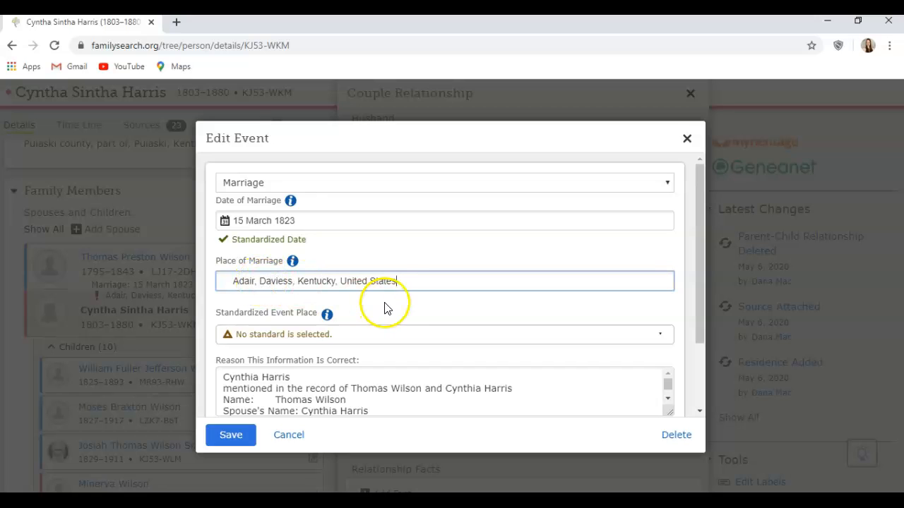
{"action": "key", "text": "BackSpace"}
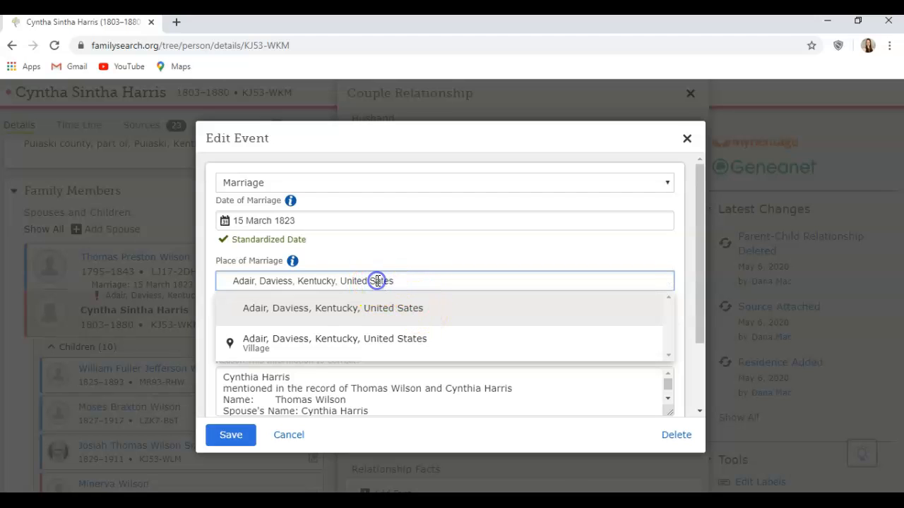
{"action": "type", "text": "t"}
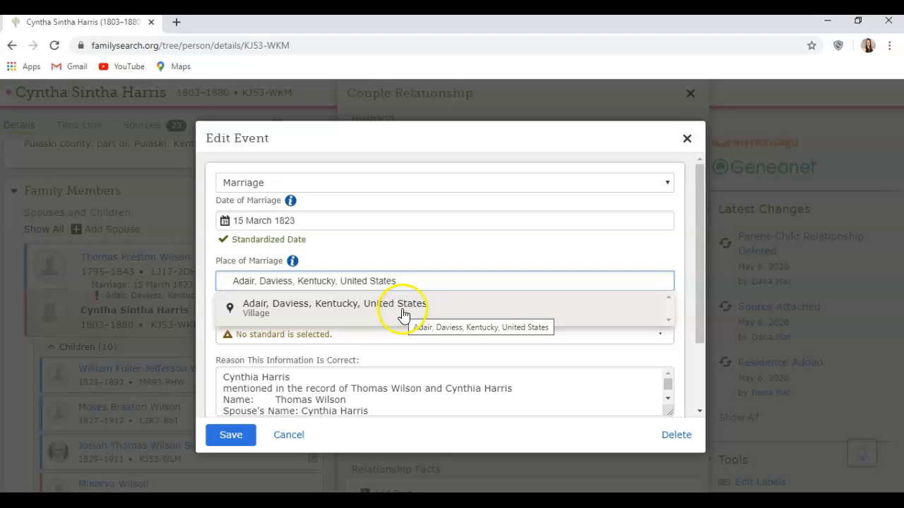
{"action": "left_click", "coordinate": [267, 308]}
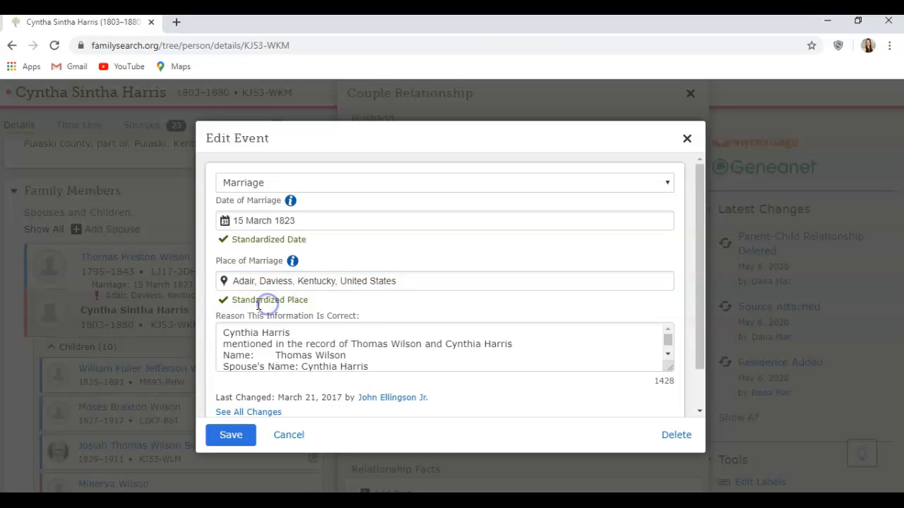
Step: Save the marriage event without explaining the change, and close the couple relationship details
{"action": "left_click", "coordinate": [241, 298]}
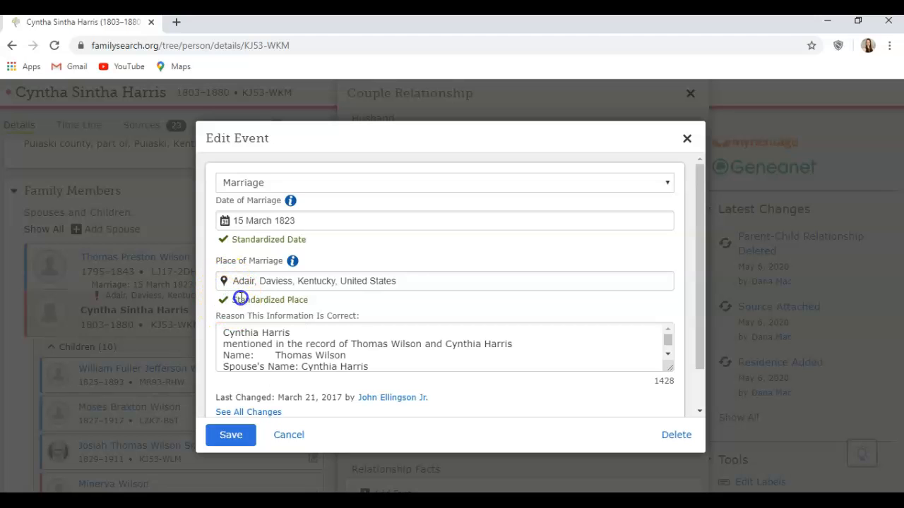
{"action": "left_click", "coordinate": [311, 302]}
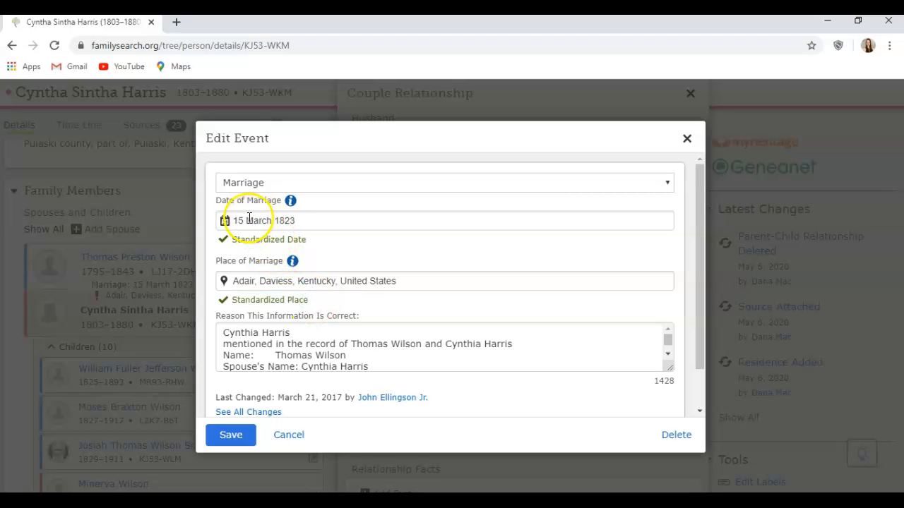
{"action": "left_click", "coordinate": [313, 221]}
{"action": "left_click", "coordinate": [327, 281]}
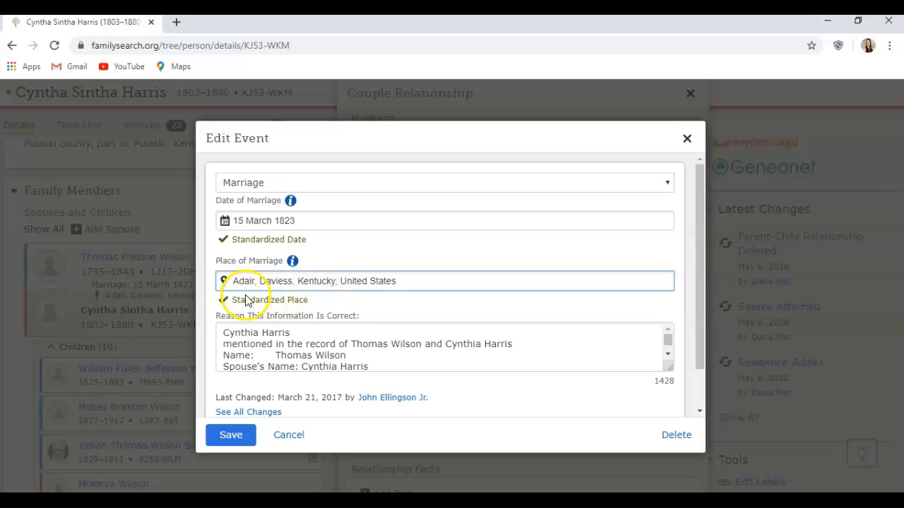
{"action": "left_click_drag", "start_coordinate": [335, 304], "coordinate": [269, 301]}
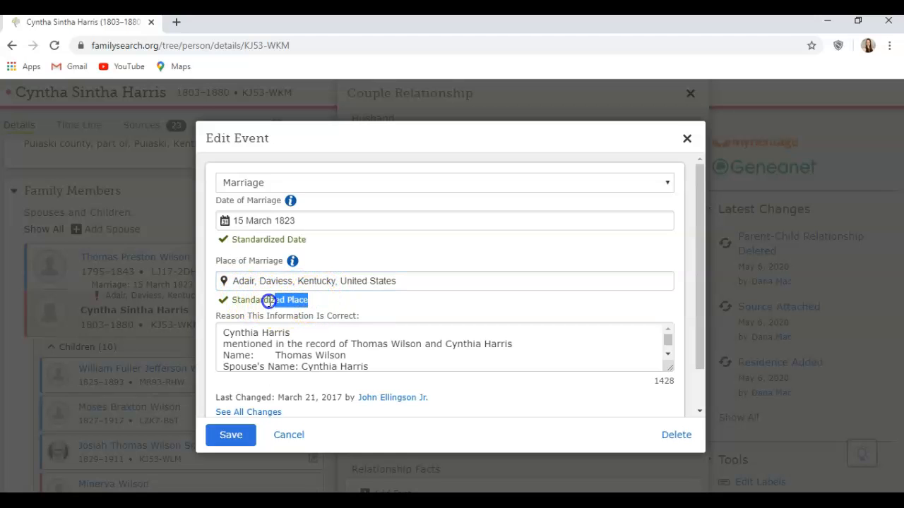
{"action": "left_click", "coordinate": [322, 302]}
{"action": "left_click", "coordinate": [235, 443]}
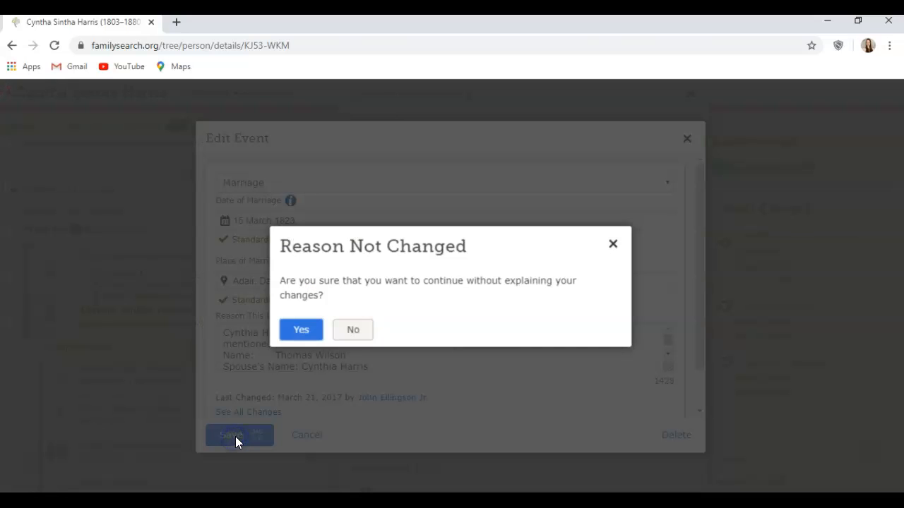
{"action": "left_click", "coordinate": [302, 332]}
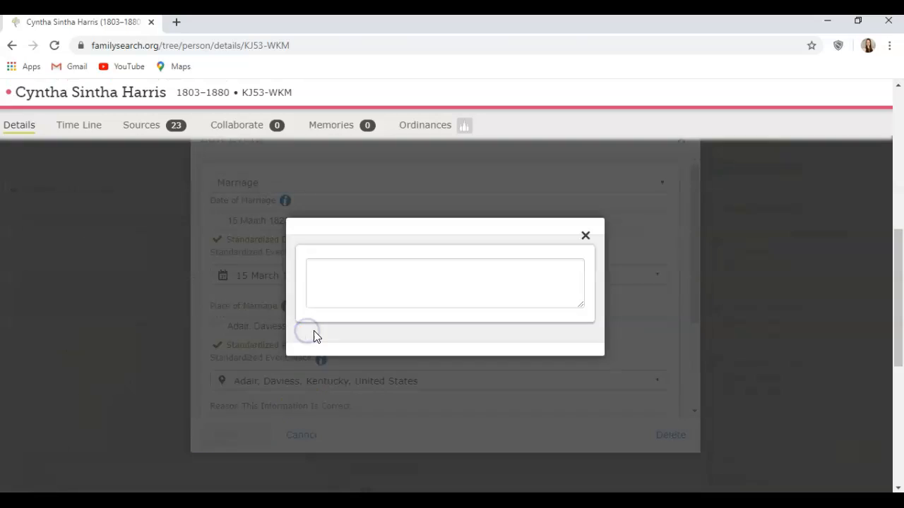
{"action": "left_click", "coordinate": [898, 185]}
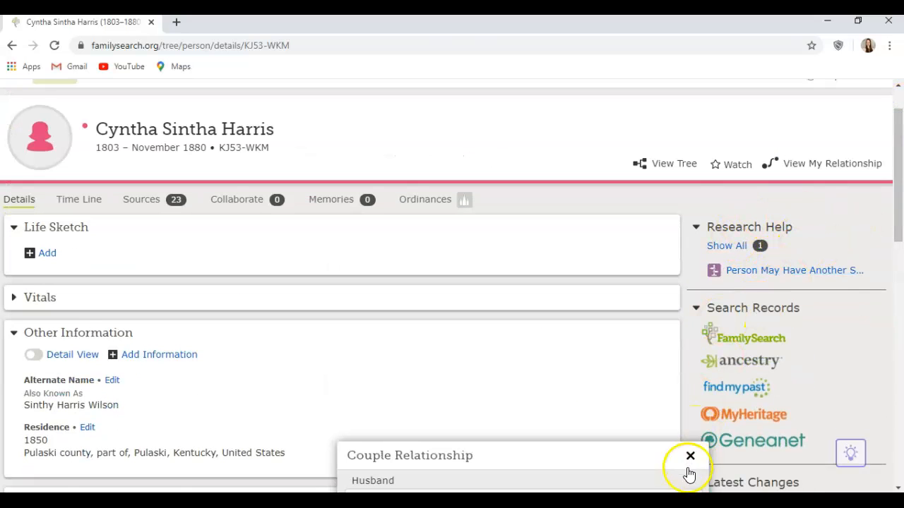
{"action": "left_click", "coordinate": [690, 457]}
Step: Check Research Help and the couple's marriage entry under Family Members for remaining data problems
{"action": "left_click", "coordinate": [900, 108]}
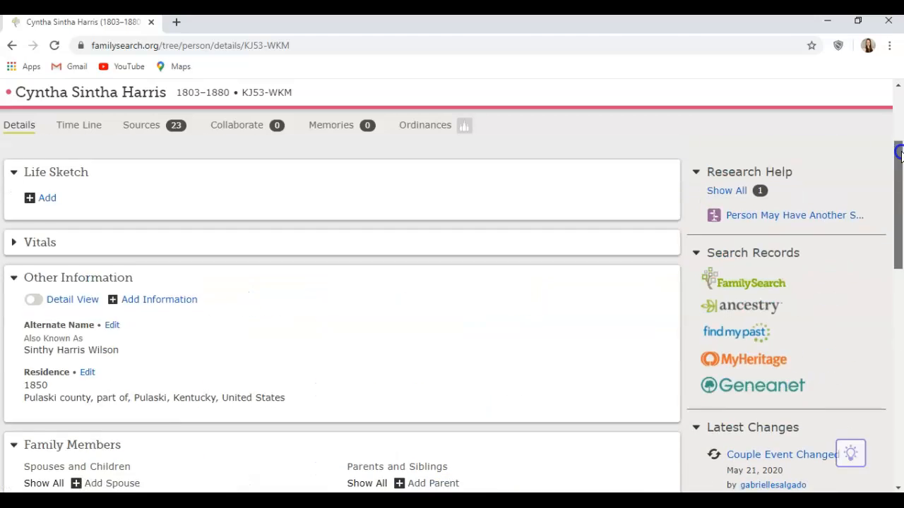
{"action": "left_click", "coordinate": [901, 269]}
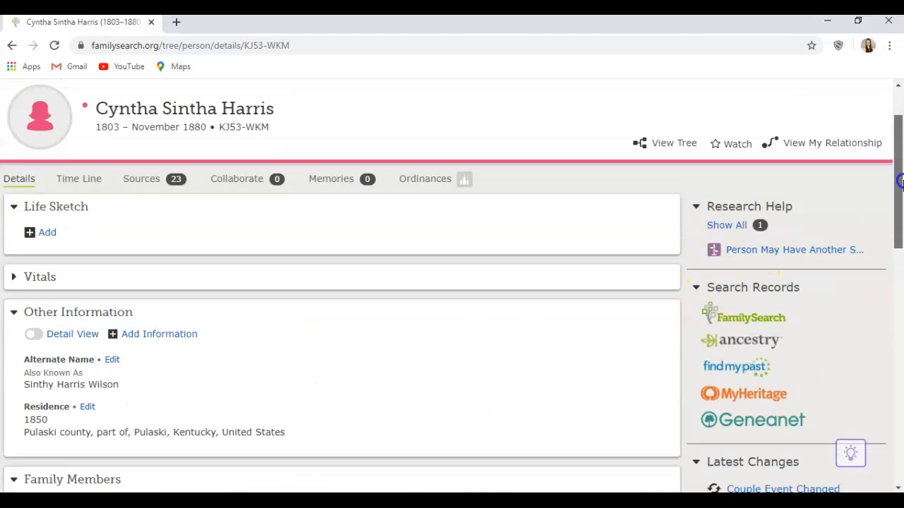
{"action": "scroll", "coordinate": [900, 268], "scroll_direction": "down", "scroll_amount": 1}
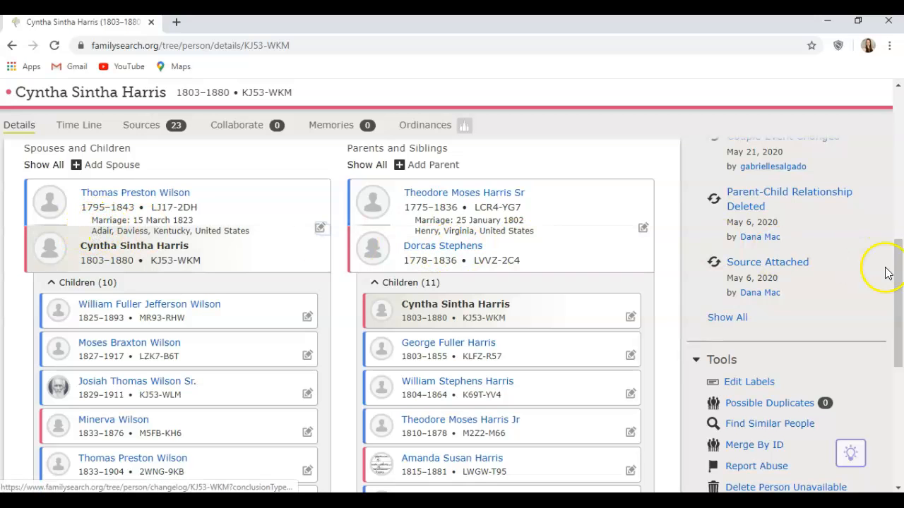
{"action": "left_click_drag", "start_coordinate": [895, 248], "coordinate": [899, 141]}
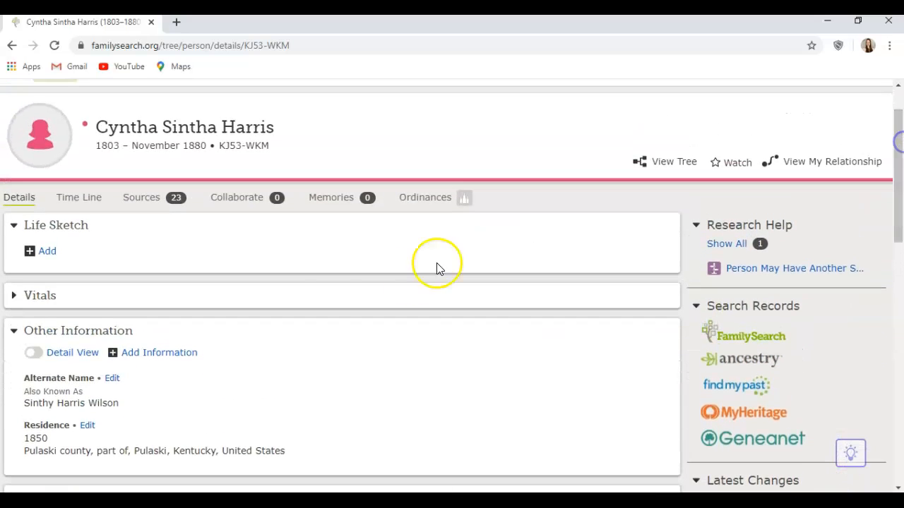
Step: Expand the Vitals section and review its birth, christening, death and burial entries
{"action": "left_click", "coordinate": [50, 300]}
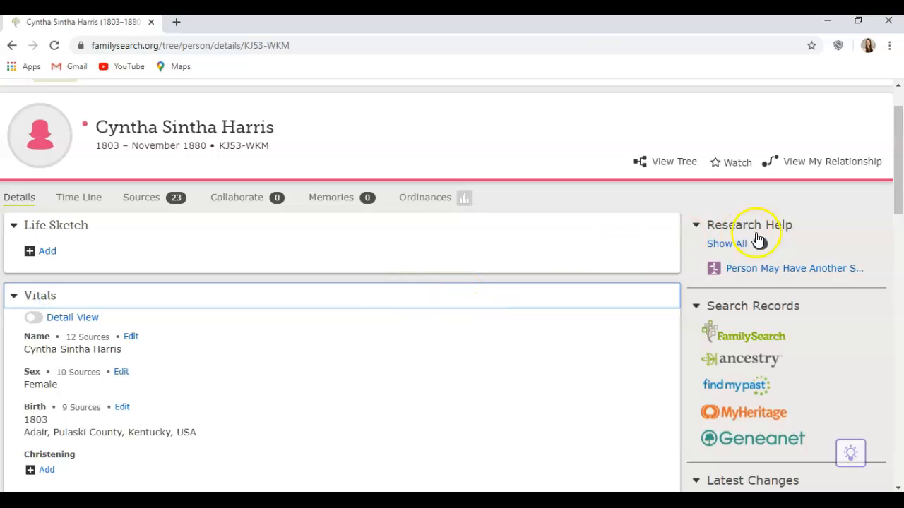
{"action": "left_click_drag", "start_coordinate": [896, 181], "coordinate": [900, 239]}
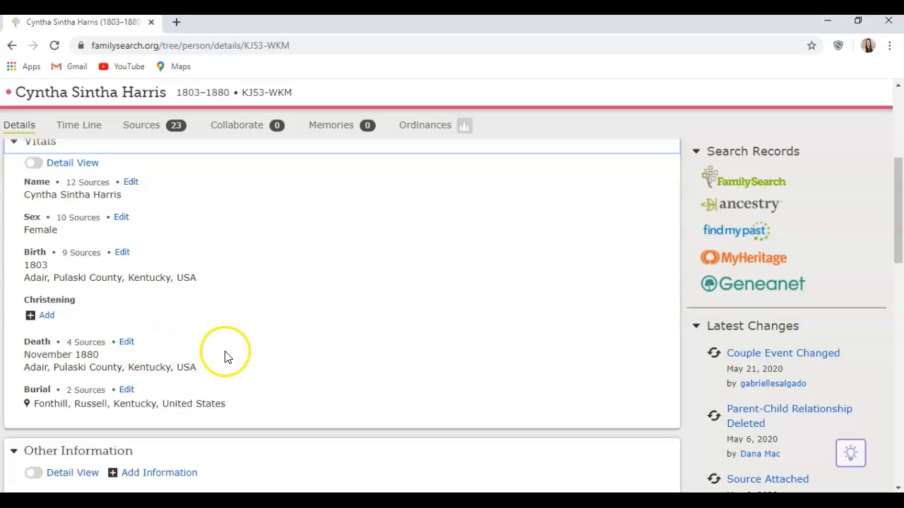
{"action": "mouse_move", "coordinate": [898, 247]}
{"action": "left_mouse_down"}
{"action": "mouse_move", "coordinate": [900, 201]}
{"action": "mouse_move", "coordinate": [900, 221]}
{"action": "left_mouse_up"}
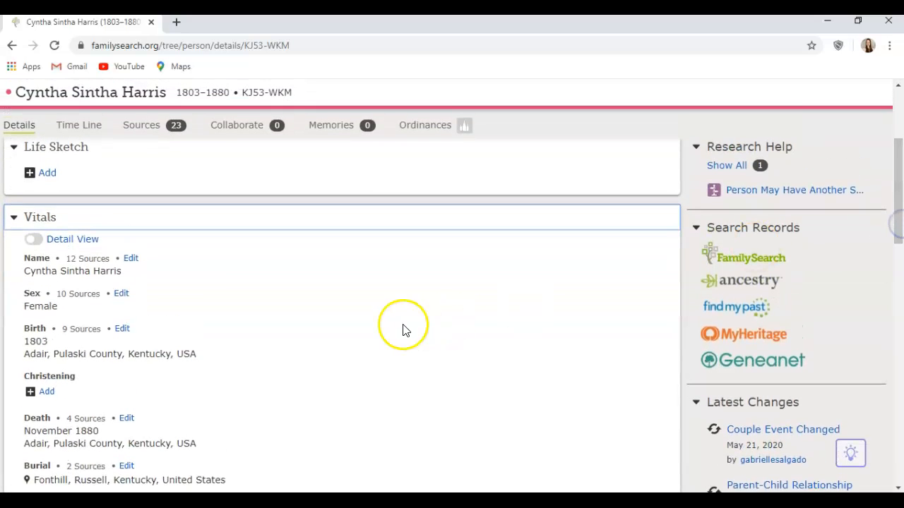
Step: Open the birth information for editing and re-enter the same birth year without choosing a standardized date
{"action": "left_click", "coordinate": [120, 330]}
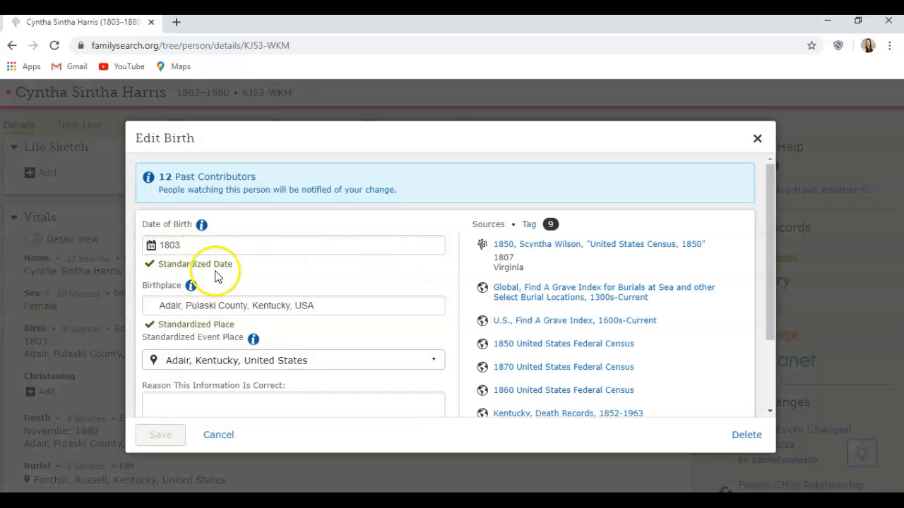
{"action": "left_click", "coordinate": [236, 265]}
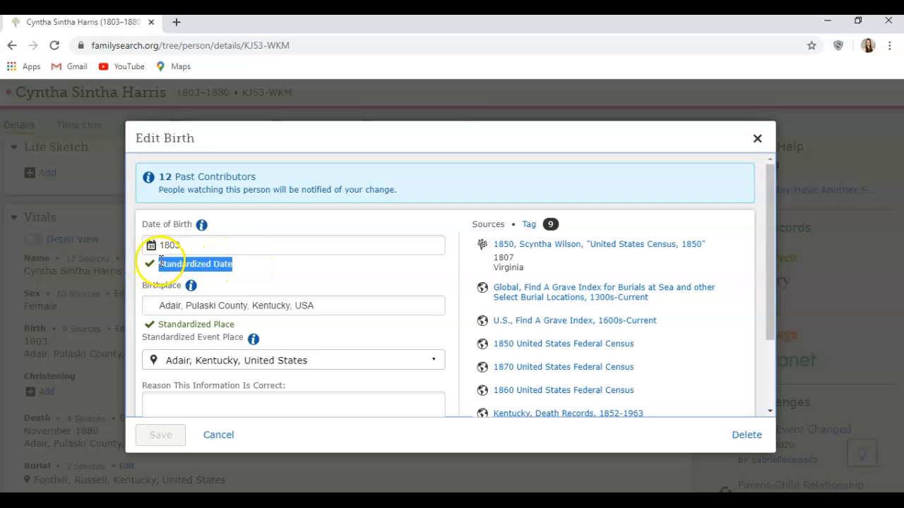
{"action": "left_click", "coordinate": [251, 267]}
{"action": "left_click", "coordinate": [198, 245]}
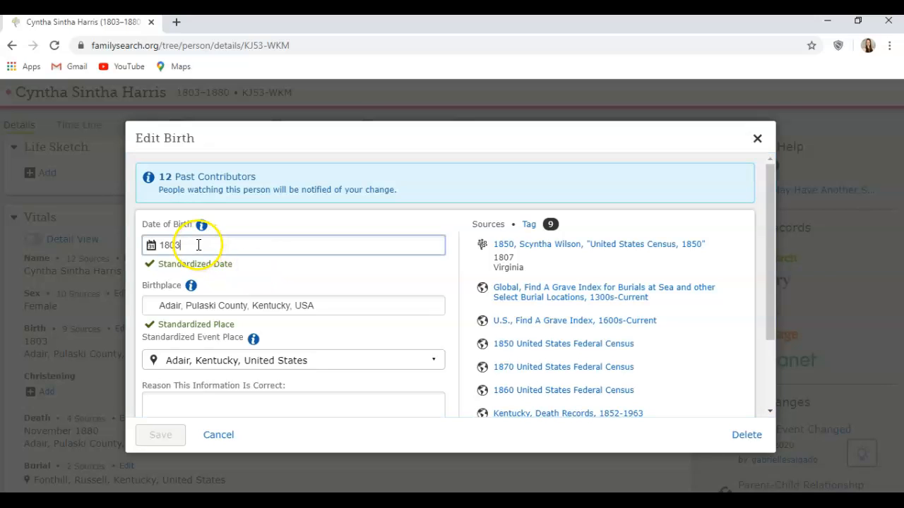
{"action": "key", "text": "BackSpace"}
{"action": "type", "text": "18"}
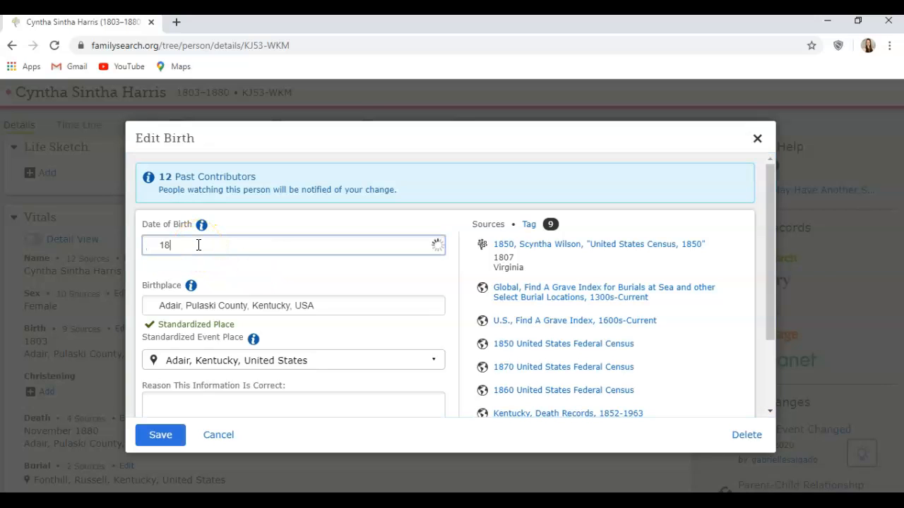
{"action": "type", "text": "03"}
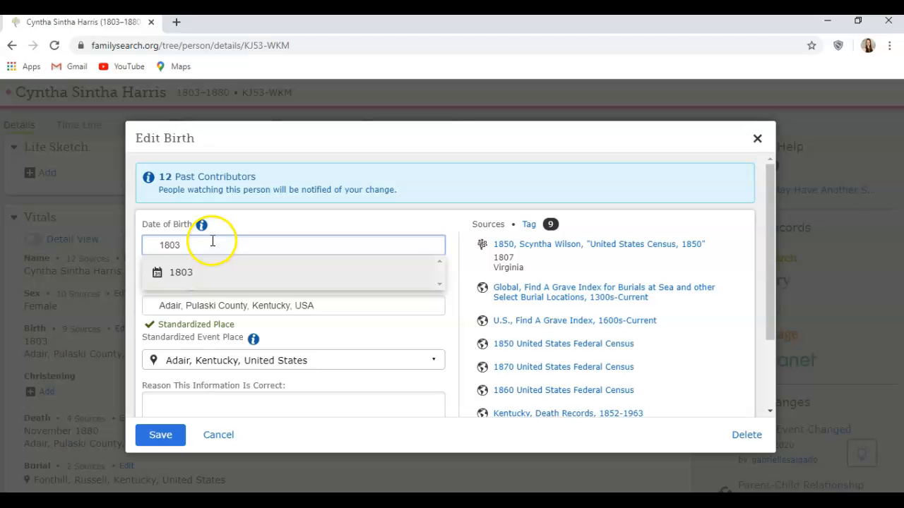
{"action": "left_click", "coordinate": [414, 224]}
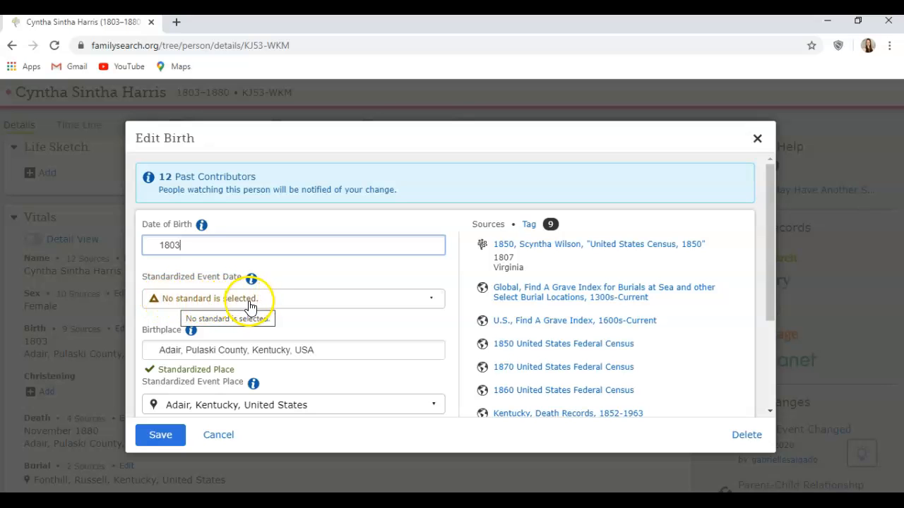
Step: Choose the suggested standardized date for the birth year, check the date and place standards, and close the birth editor without saving
{"action": "left_click", "coordinate": [205, 249]}
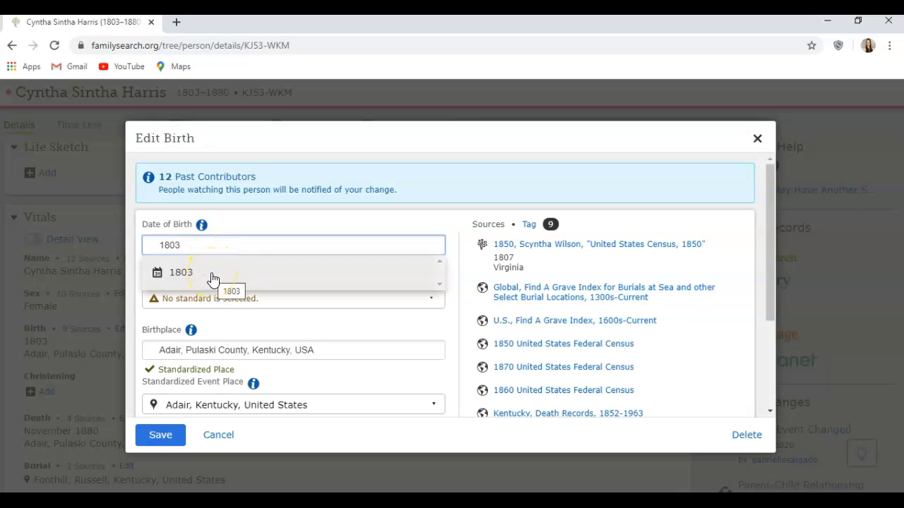
{"action": "left_click", "coordinate": [159, 278]}
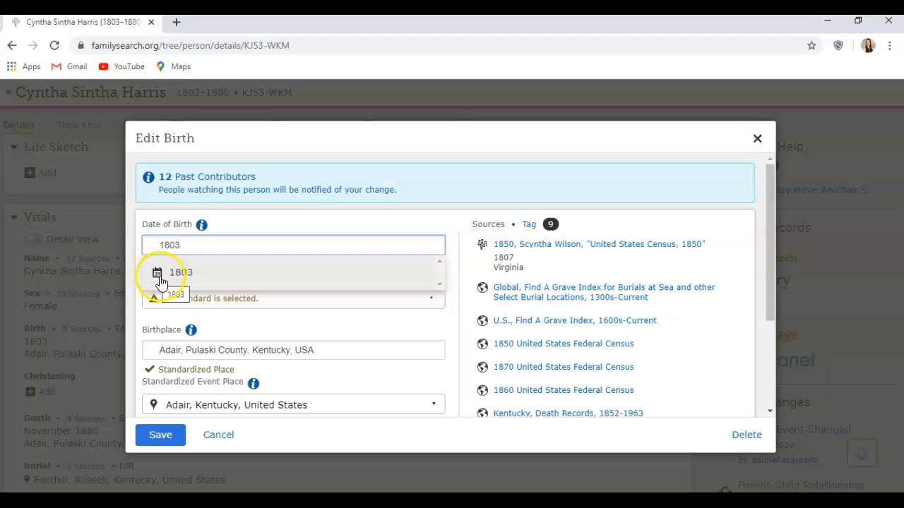
{"action": "left_click", "coordinate": [159, 274]}
{"action": "double_click", "coordinate": [221, 264]}
{"action": "left_click_drag", "start_coordinate": [236, 337], "coordinate": [171, 323]}
{"action": "left_click", "coordinate": [248, 322]}
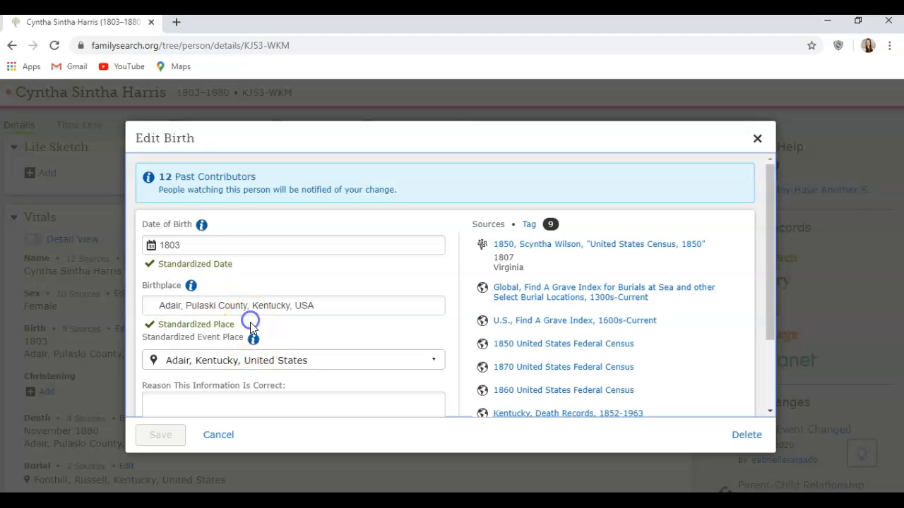
{"action": "left_click", "coordinate": [758, 140]}
{"action": "left_click_drag", "start_coordinate": [898, 233], "coordinate": [899, 183]}
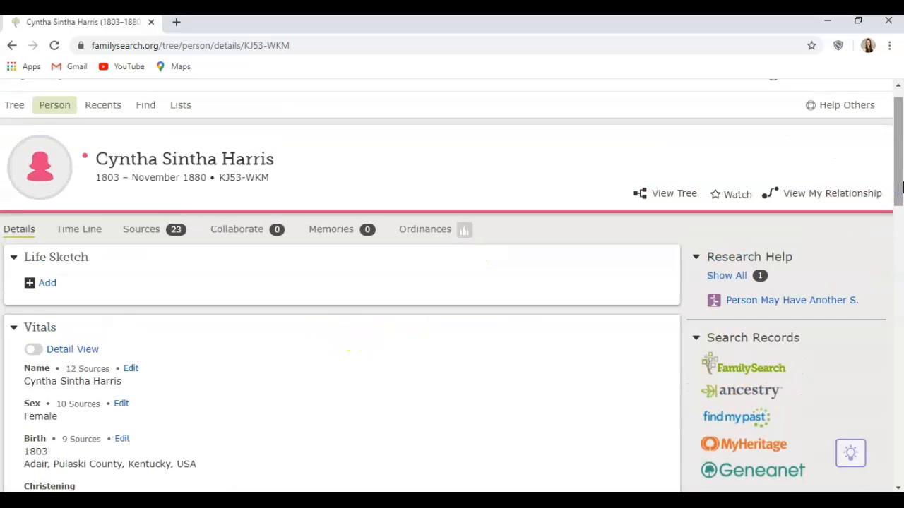